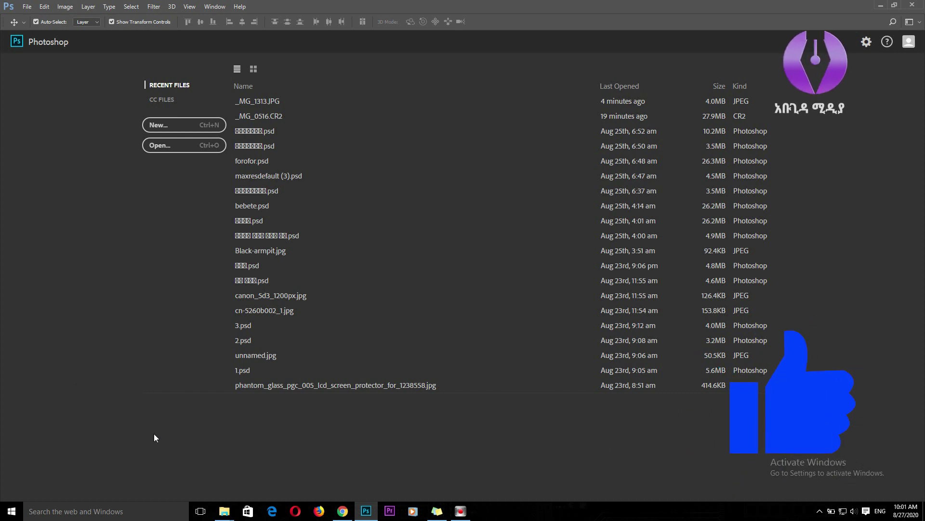
# Open the photo _MG_1313.JPG from the 000000 folder in Photoshop
pyautogui.moveTo(224, 507)
pyautogui.click(268, 461)
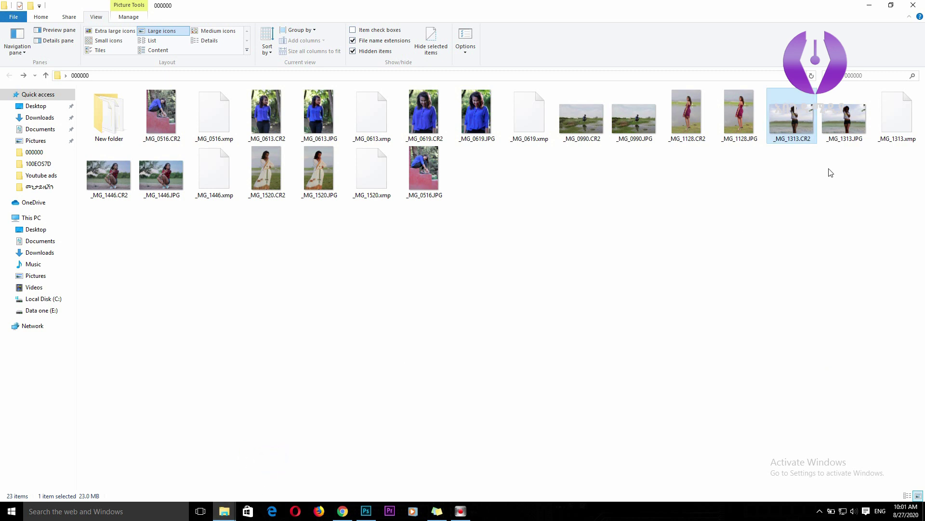
pyautogui.moveTo(844, 116); pyautogui.dragTo(368, 42)
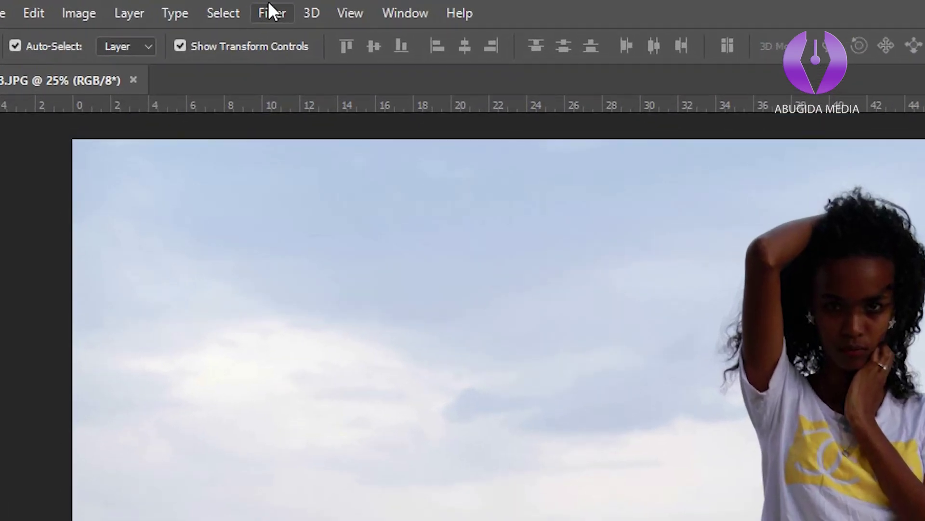
# Start the Camera Raw Filter on the photo and set the white balance Temperature to 9400
pyautogui.click(241, 10)
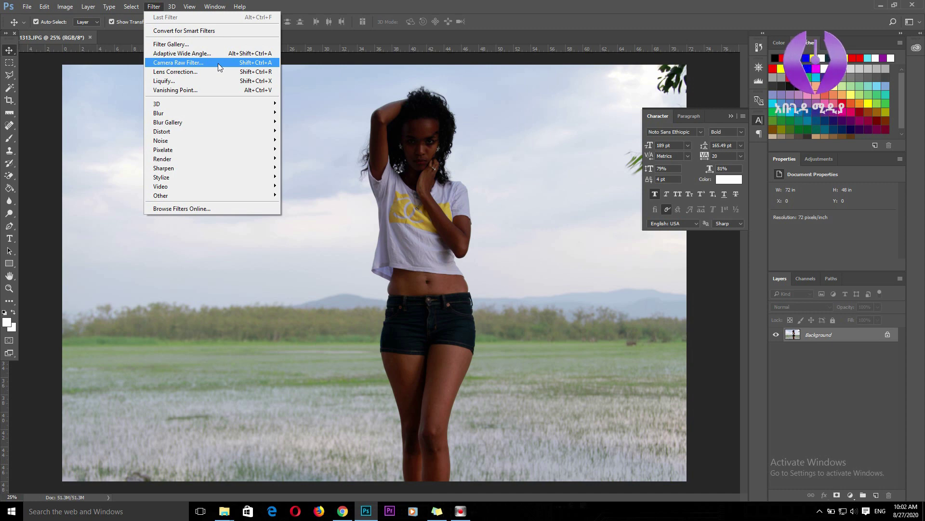
pyautogui.click(218, 62)
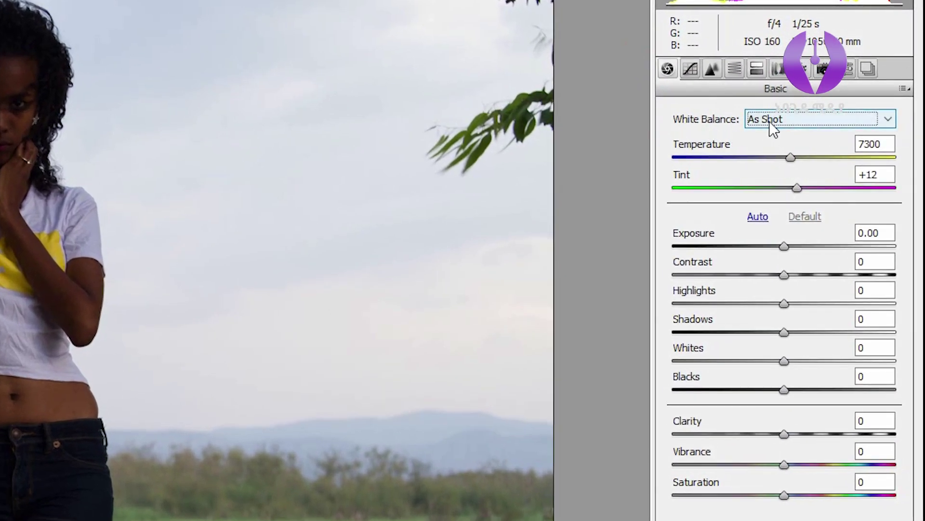
pyautogui.click(768, 120)
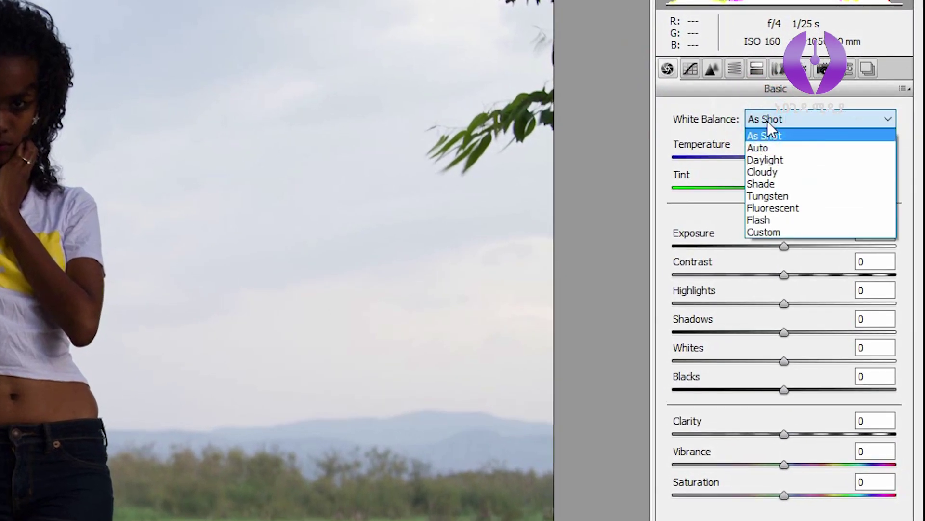
pyautogui.click(734, 128)
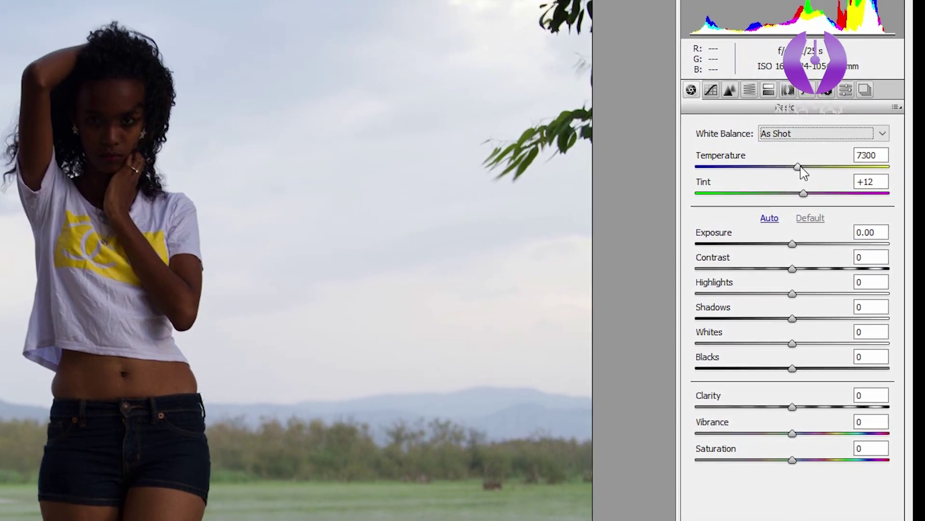
pyautogui.moveTo(791, 157); pyautogui.dragTo(851, 178)
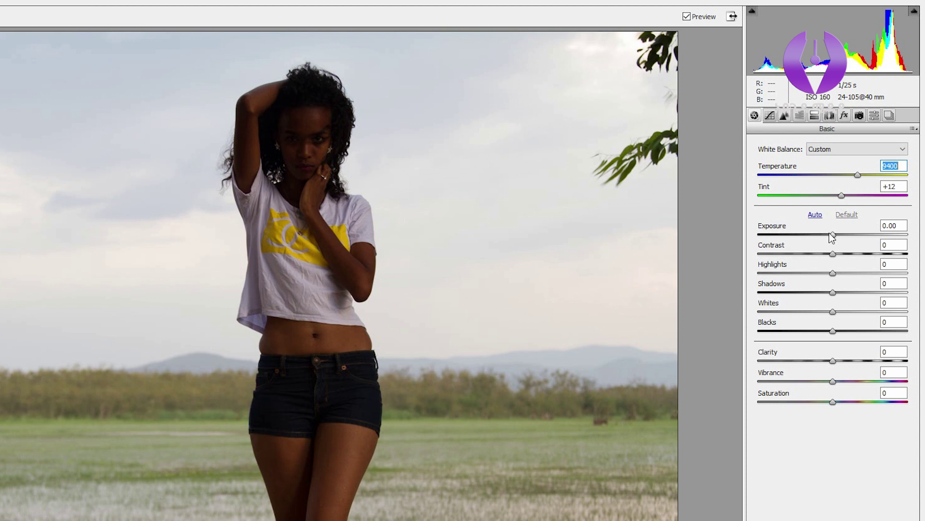
# Set the basic tones to Exposure +1.35, Highlights -98, Shadows +39 and Whites -72
pyautogui.moveTo(834, 236); pyautogui.dragTo(853, 235)
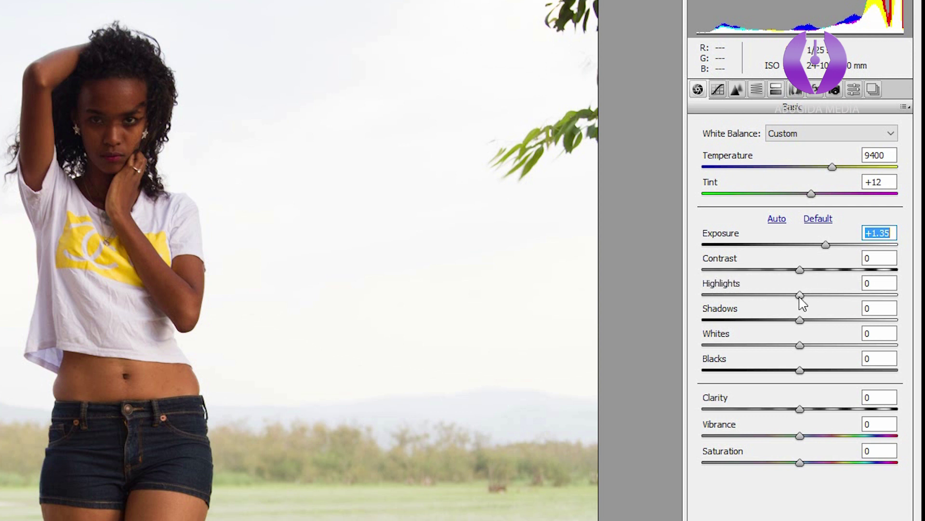
pyautogui.moveTo(800, 298); pyautogui.dragTo(748, 294)
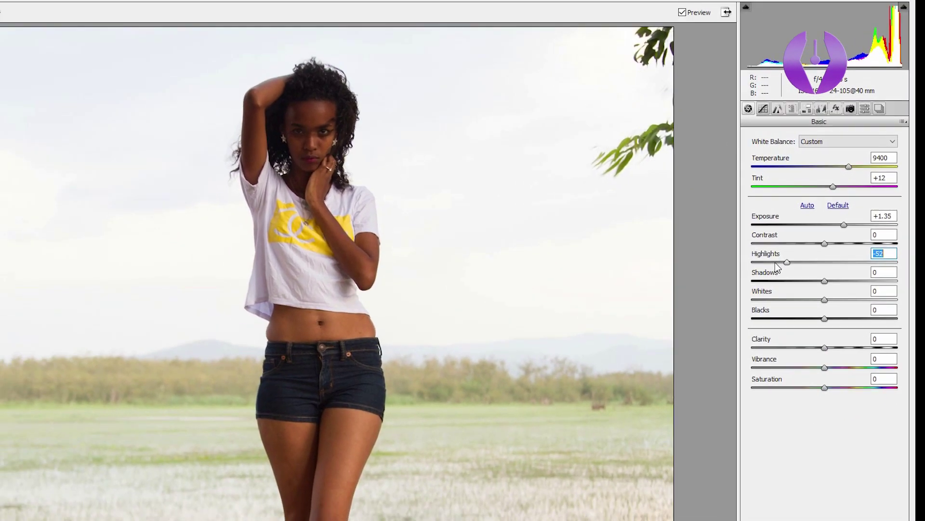
pyautogui.moveTo(775, 262)
pyautogui.mouseDown()
pyautogui.moveTo(753, 262)
pyautogui.moveTo(776, 254)
pyautogui.mouseUp()
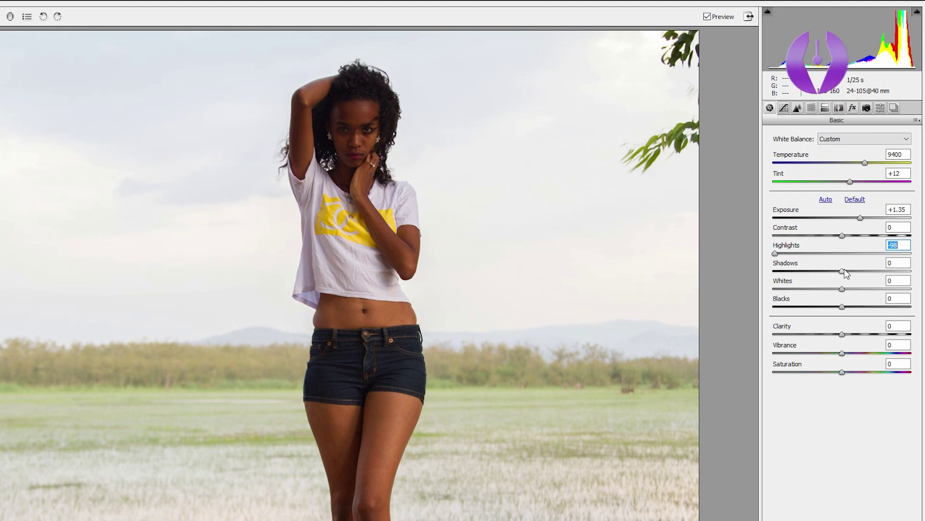
pyautogui.moveTo(847, 274); pyautogui.dragTo(870, 277)
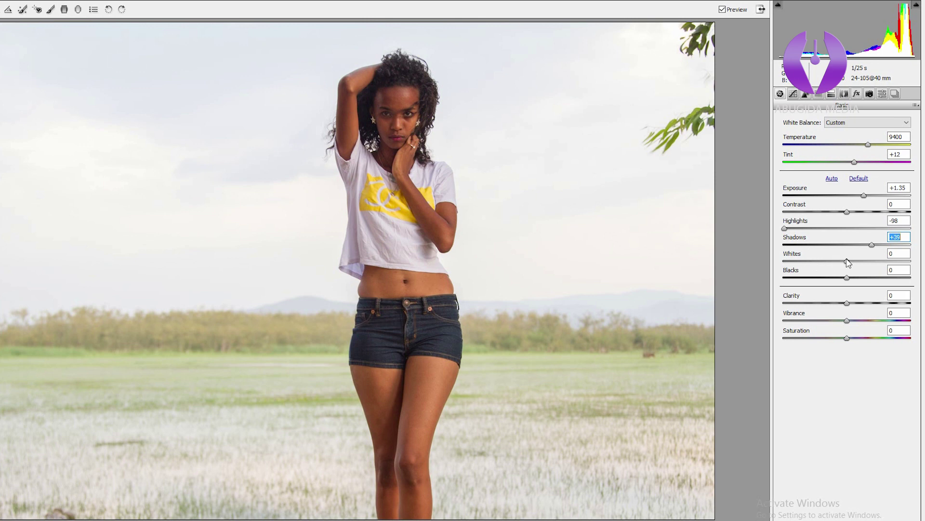
pyautogui.moveTo(848, 263); pyautogui.dragTo(802, 265)
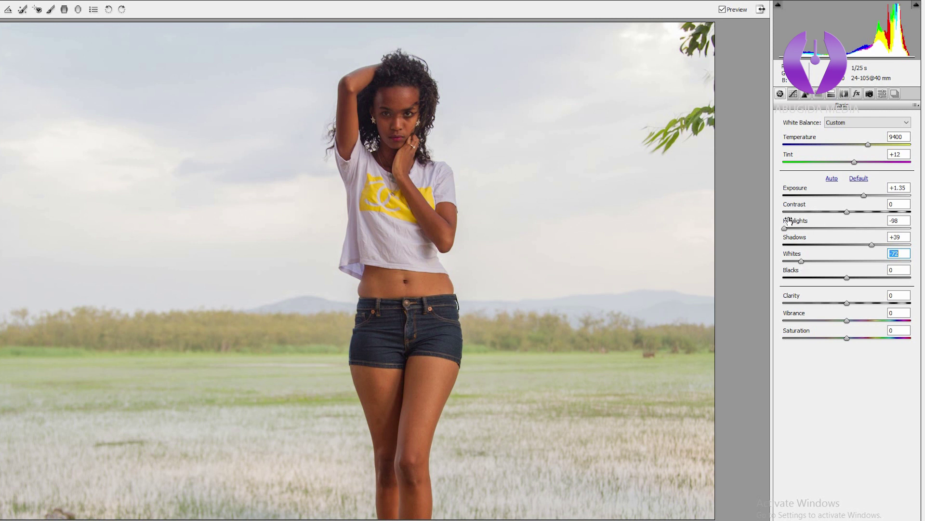
# Set Contrast to +33, Blacks to +23, Vibrance to +33 and Saturation to +10 in the basic adjustments
pyautogui.moveTo(848, 215); pyautogui.dragTo(870, 218)
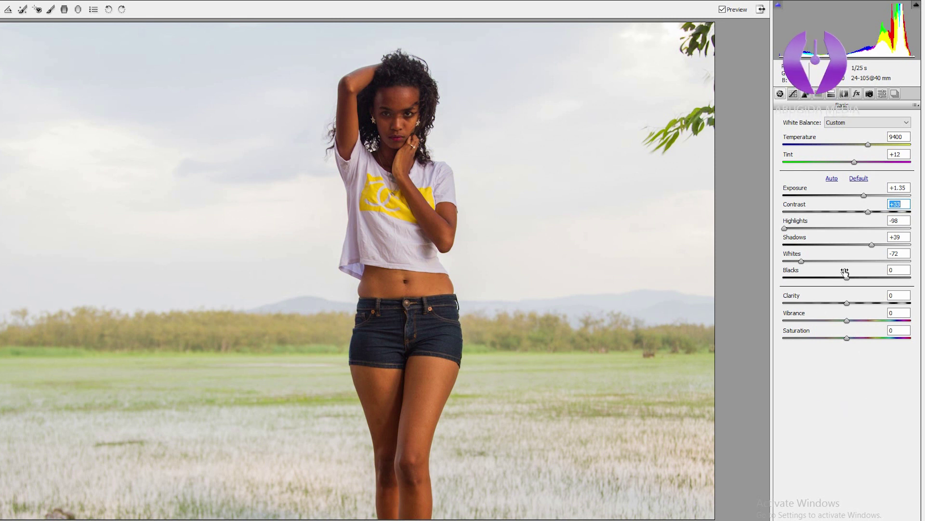
pyautogui.moveTo(848, 279); pyautogui.dragTo(829, 281)
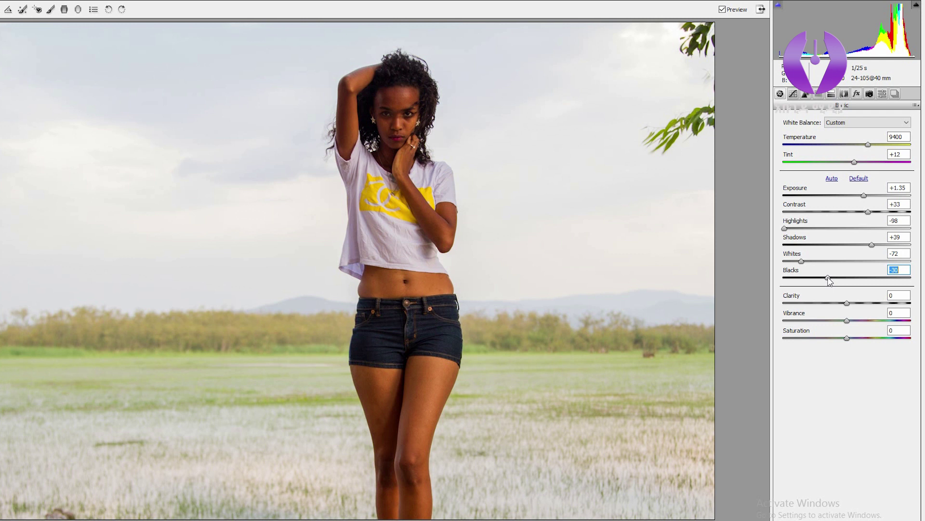
pyautogui.moveTo(829, 281); pyautogui.dragTo(863, 285)
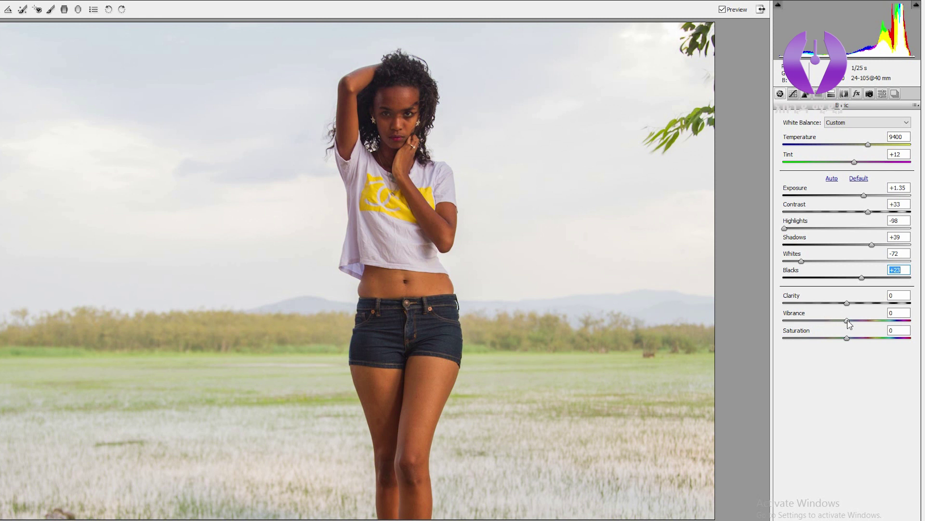
pyautogui.moveTo(849, 323); pyautogui.dragTo(870, 324)
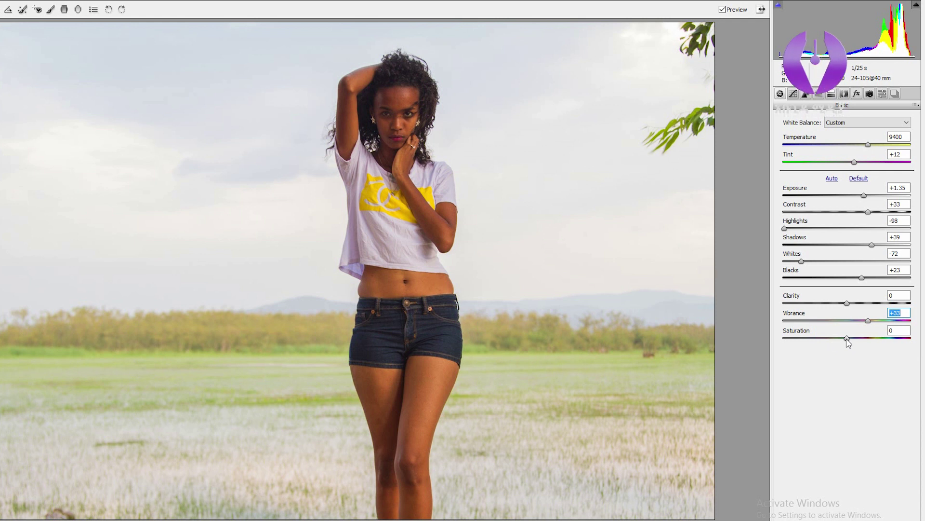
pyautogui.moveTo(848, 343); pyautogui.dragTo(860, 342)
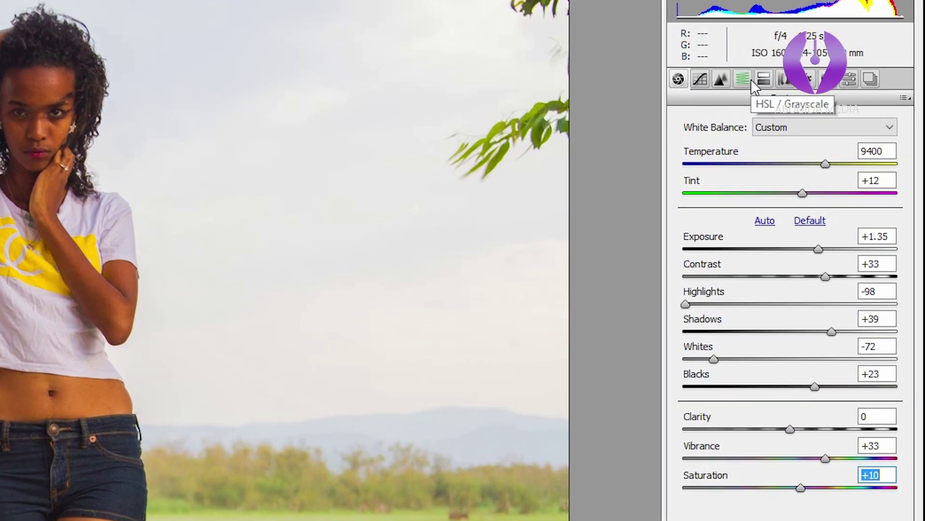
# In the HSL adjustments, set the hue of the Blues to +4 and of the Aquas to -3
pyautogui.click(751, 79)
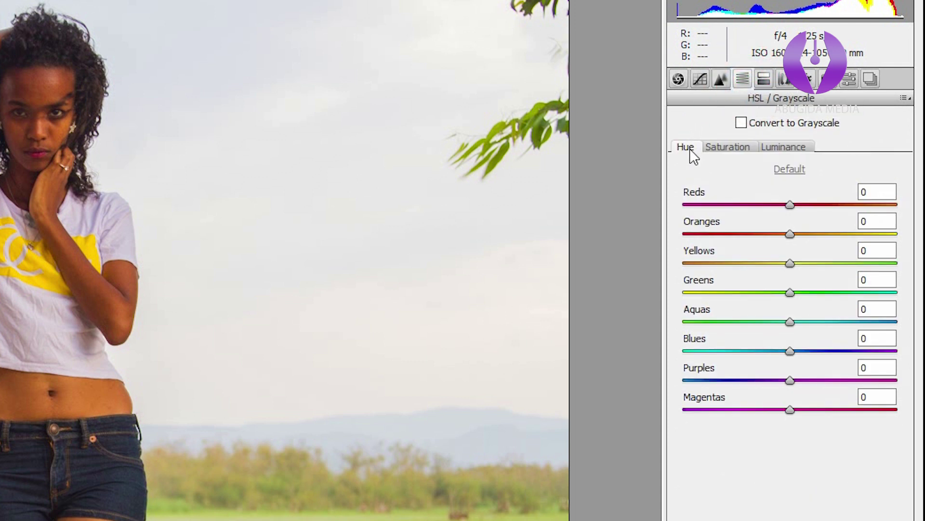
pyautogui.click(714, 151)
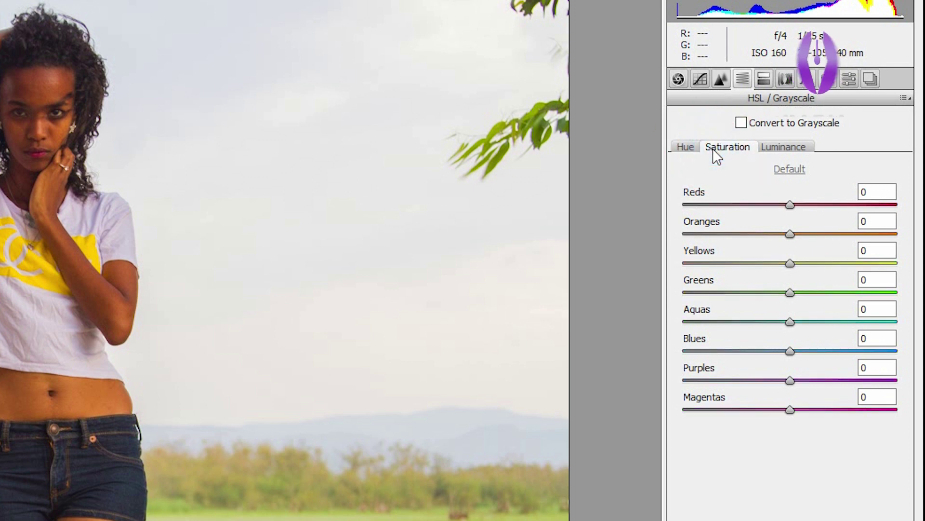
pyautogui.click(779, 148)
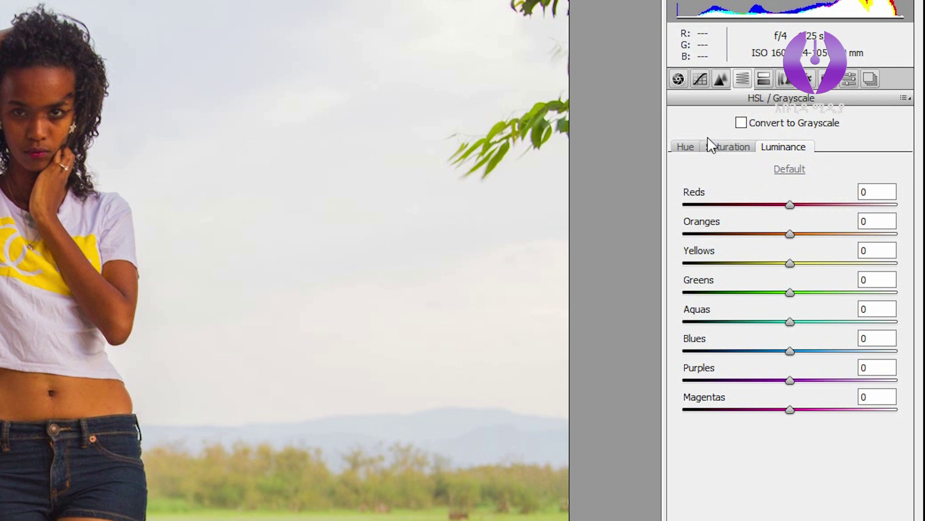
pyautogui.click(688, 147)
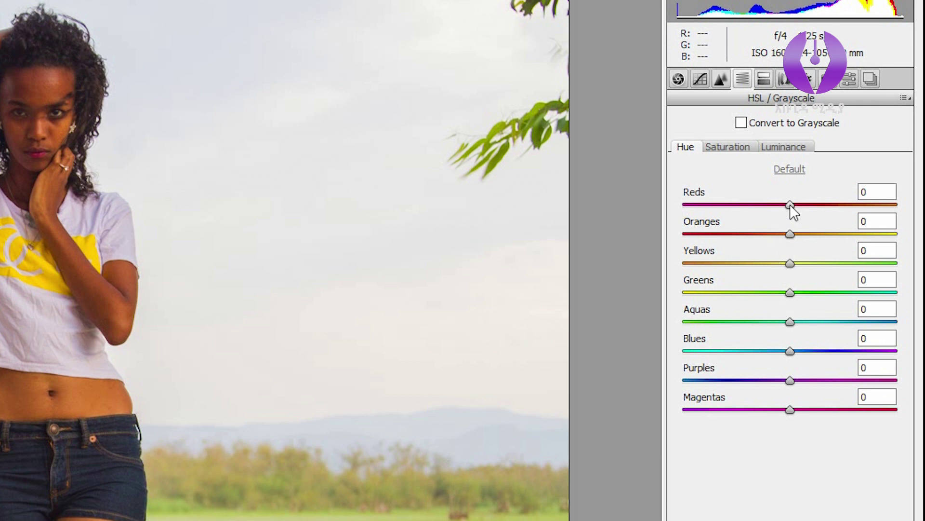
pyautogui.moveTo(791, 205); pyautogui.dragTo(817, 187)
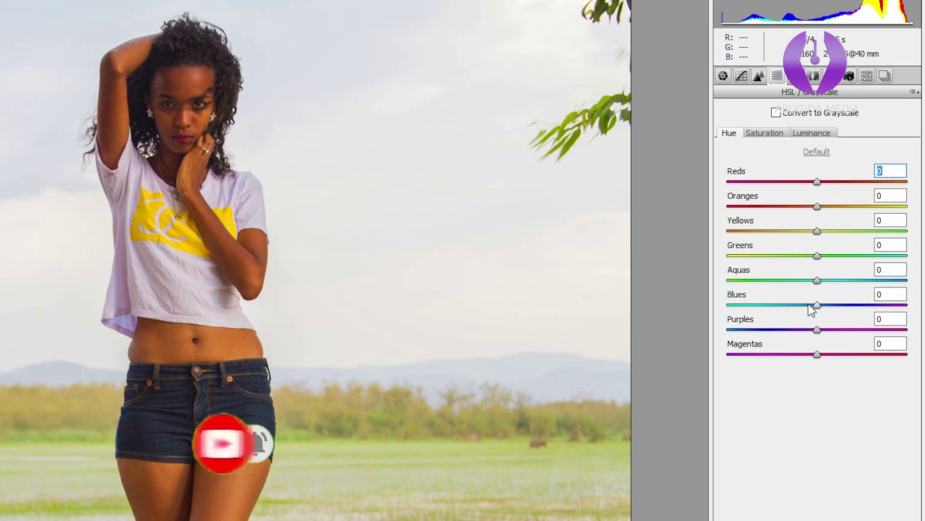
pyautogui.moveTo(820, 305); pyautogui.dragTo(817, 284)
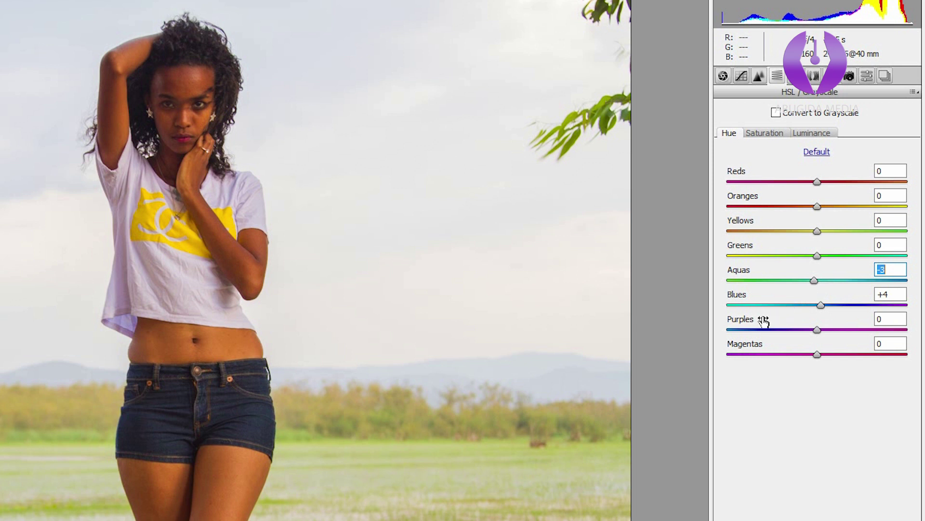
# Try shifting the Purples hue in both directions and return it to 0
pyautogui.click(818, 331)
pyautogui.moveTo(819, 333); pyautogui.dragTo(843, 314)
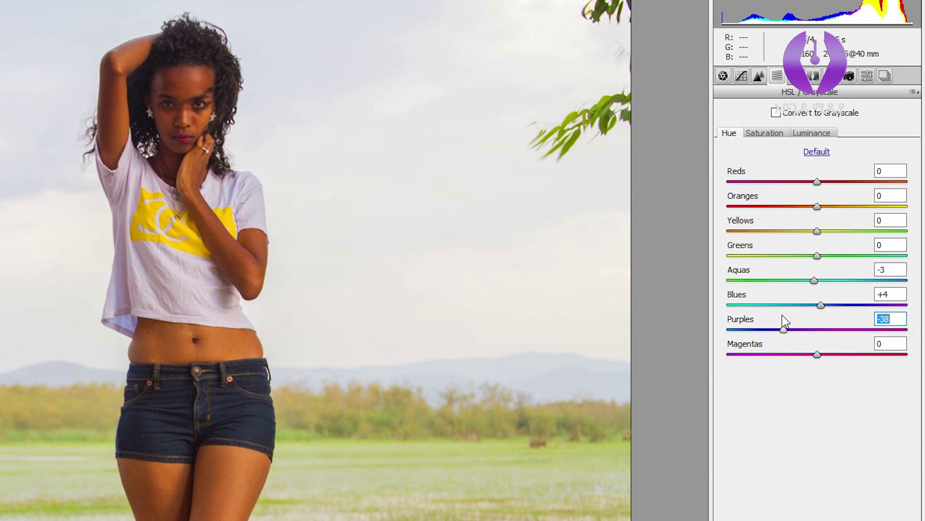
pyautogui.moveTo(783, 315); pyautogui.dragTo(818, 345)
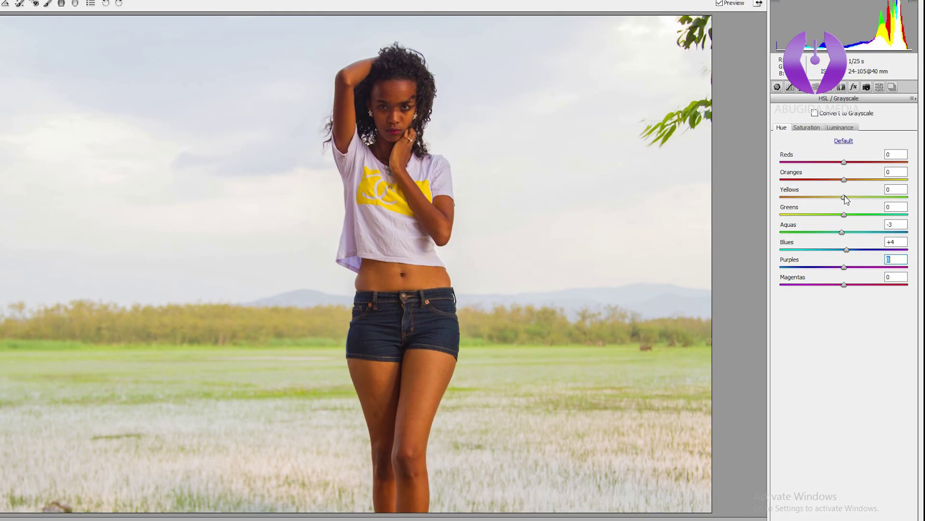
# Set the Yellows hue to +2 and the Oranges hue to +5
pyautogui.click(817, 231)
pyautogui.moveTo(819, 201); pyautogui.dragTo(849, 205)
pyautogui.moveTo(847, 181)
pyautogui.mouseDown()
pyautogui.moveTo(859, 187)
pyautogui.moveTo(828, 186)
pyautogui.moveTo(849, 183)
pyautogui.mouseUp()
pyautogui.moveTo(848, 181); pyautogui.dragTo(842, 182)
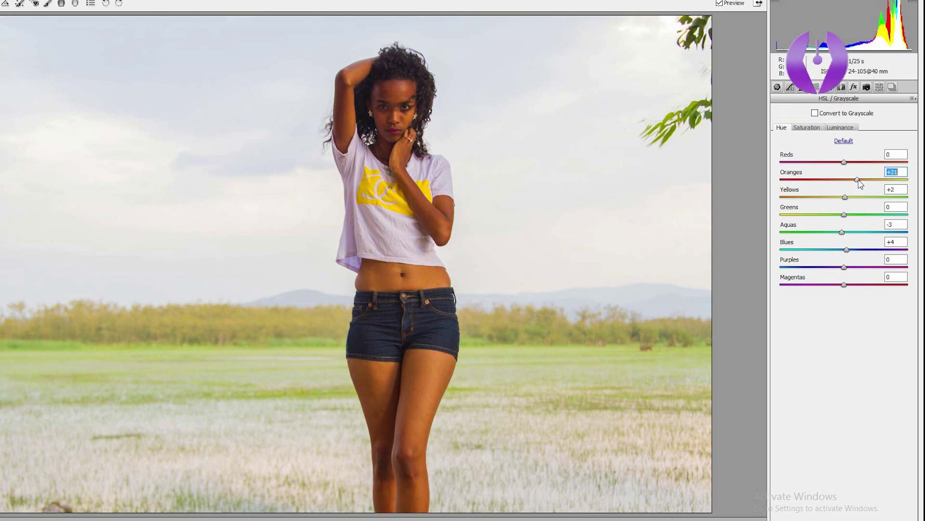
pyautogui.moveTo(843, 181); pyautogui.dragTo(846, 181)
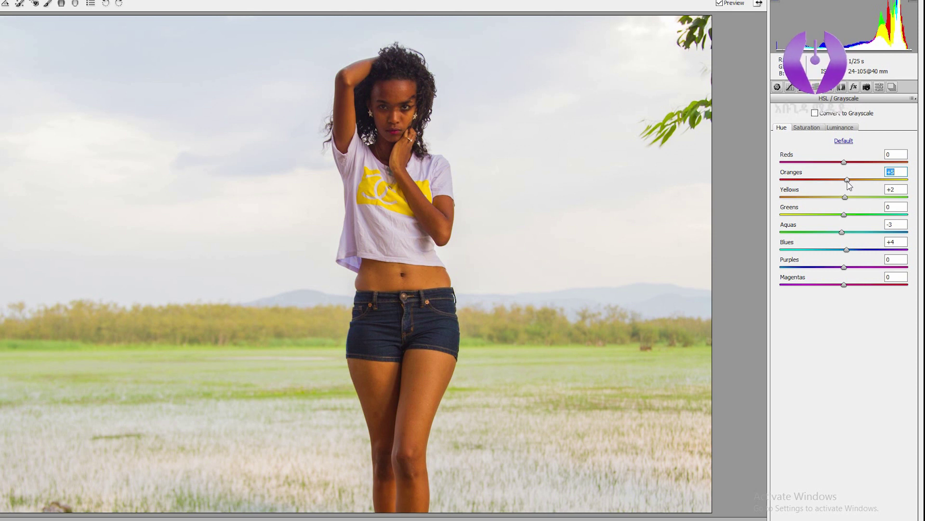
# Set the Oranges saturation to -15 and the Oranges luminance to +33 to brighten the skin tones
pyautogui.click(808, 127)
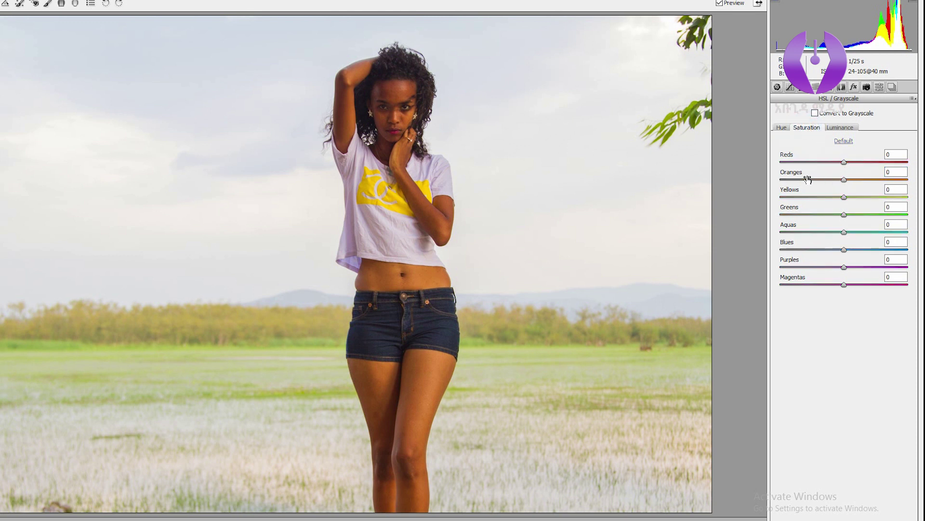
pyautogui.moveTo(846, 180)
pyautogui.mouseDown()
pyautogui.moveTo(830, 188)
pyautogui.moveTo(838, 189)
pyautogui.mouseUp()
pyautogui.click(845, 127)
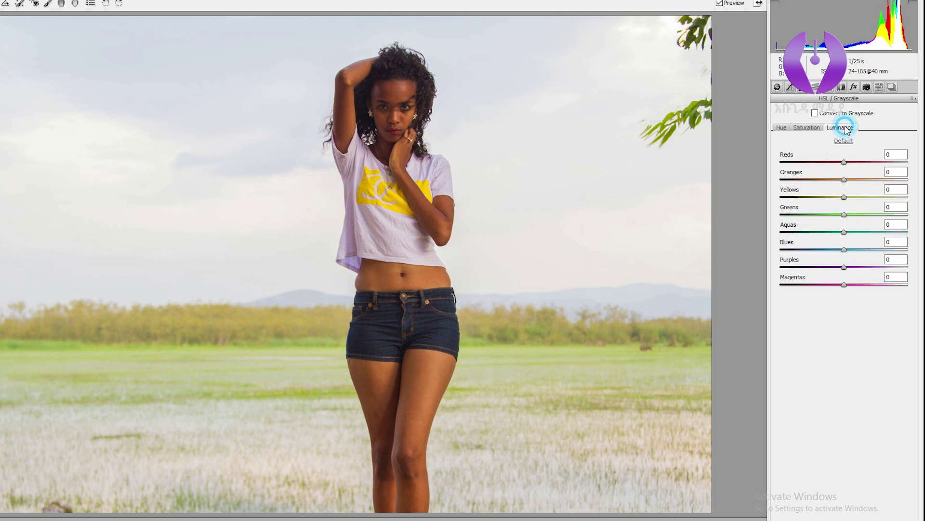
pyautogui.moveTo(846, 179); pyautogui.dragTo(868, 186)
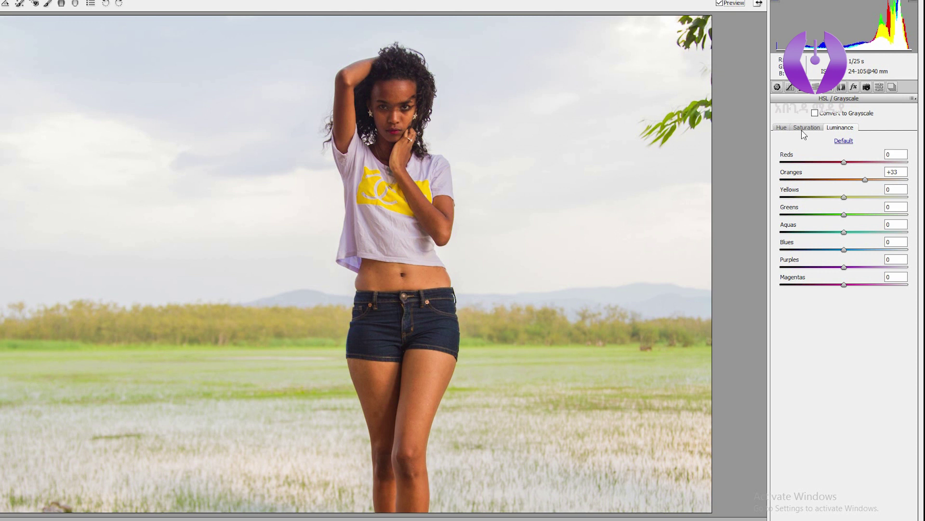
# Set the Yellows hue to +73 to turn the grass and bushes greener
pyautogui.click(781, 127)
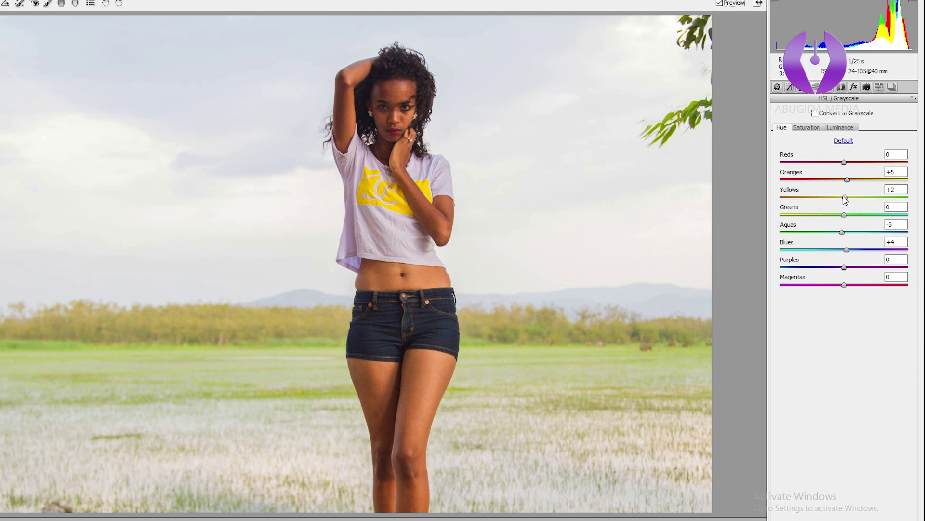
pyautogui.moveTo(845, 198)
pyautogui.mouseDown()
pyautogui.moveTo(814, 203)
pyautogui.moveTo(877, 200)
pyautogui.moveTo(806, 201)
pyautogui.moveTo(844, 203)
pyautogui.mouseUp()
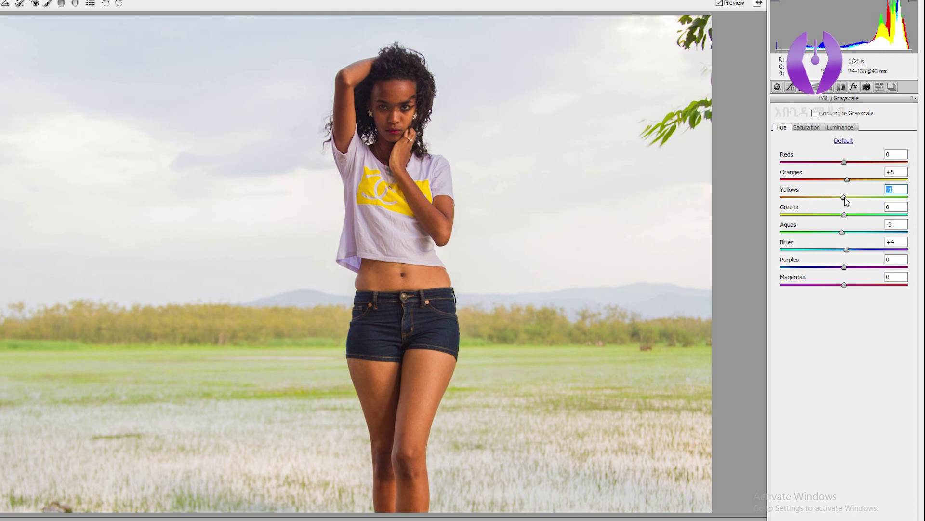
pyautogui.click(844, 198)
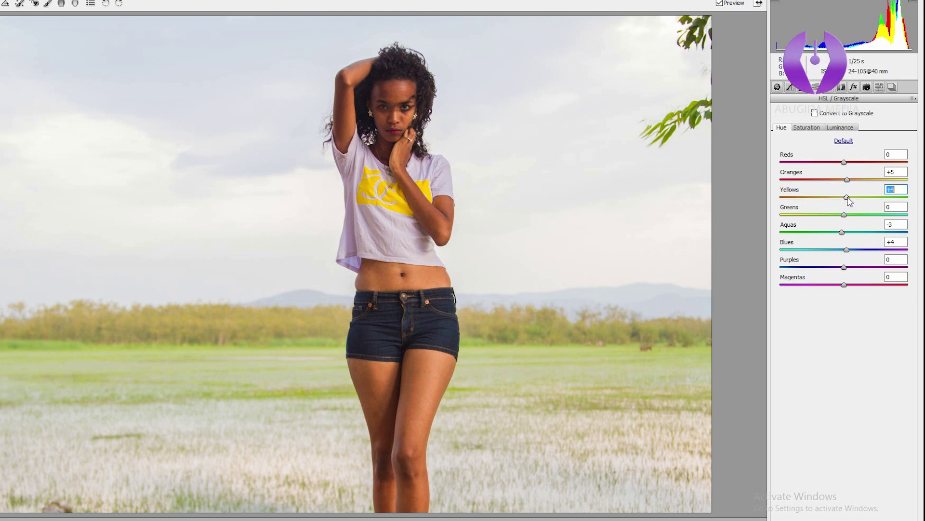
pyautogui.moveTo(848, 198); pyautogui.dragTo(891, 201)
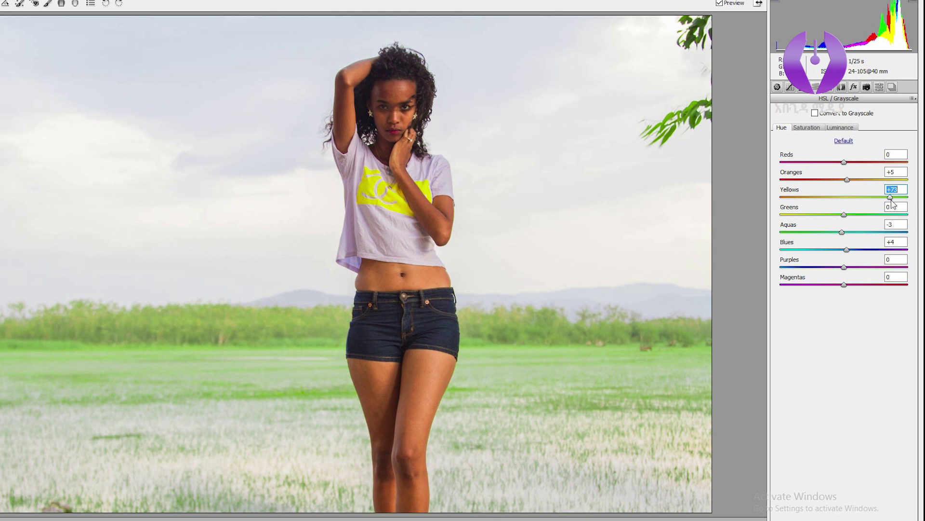
# Set the Yellows saturation to +53 and the Yellows luminance to -7 to enrich the green of the grass and bushes
pyautogui.click(806, 128)
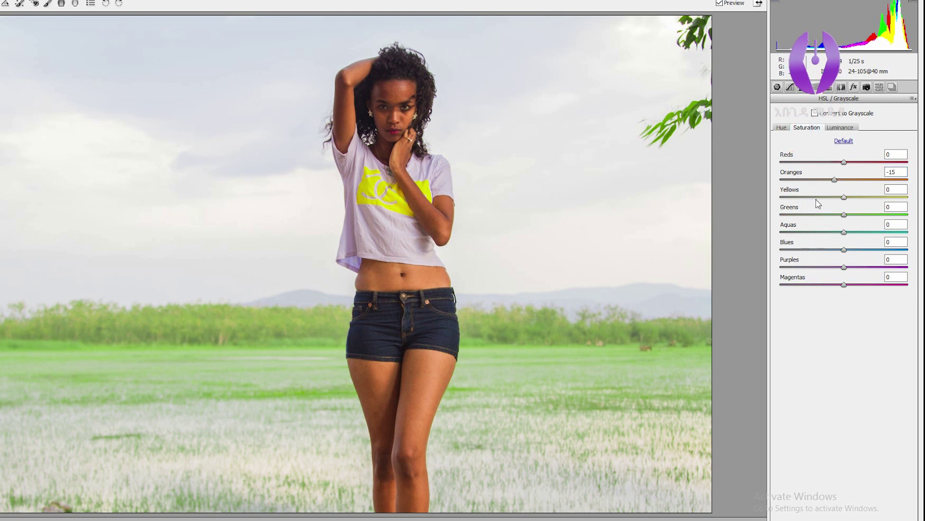
pyautogui.moveTo(844, 197); pyautogui.dragTo(883, 203)
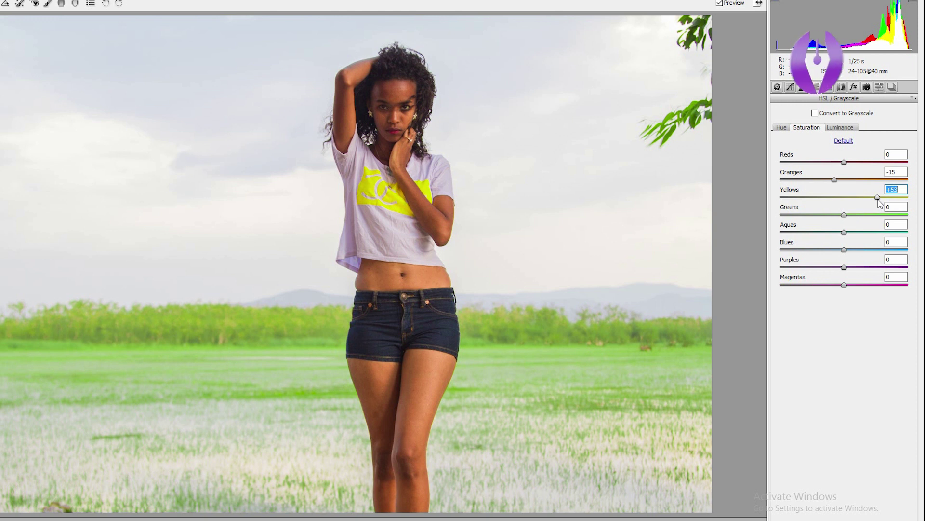
pyautogui.click(839, 128)
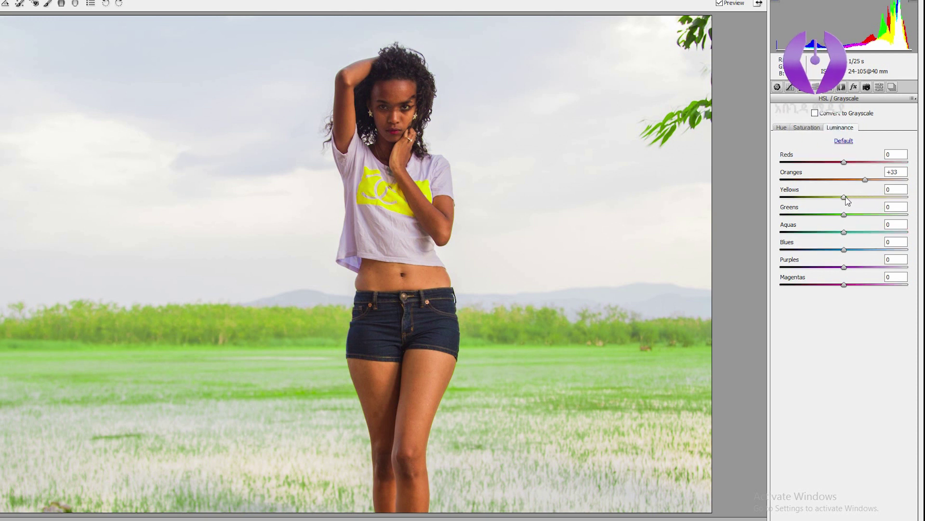
pyautogui.moveTo(844, 197); pyautogui.dragTo(889, 198)
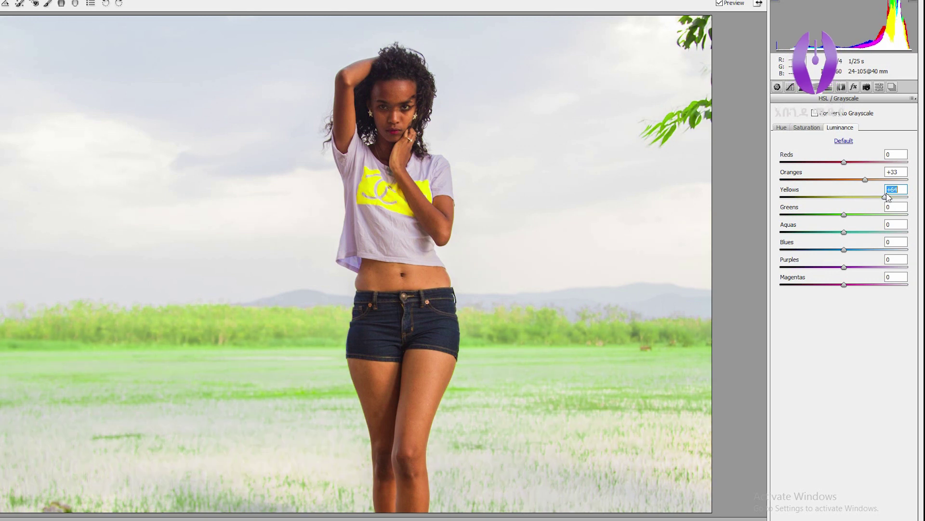
pyautogui.moveTo(888, 197); pyautogui.dragTo(847, 203)
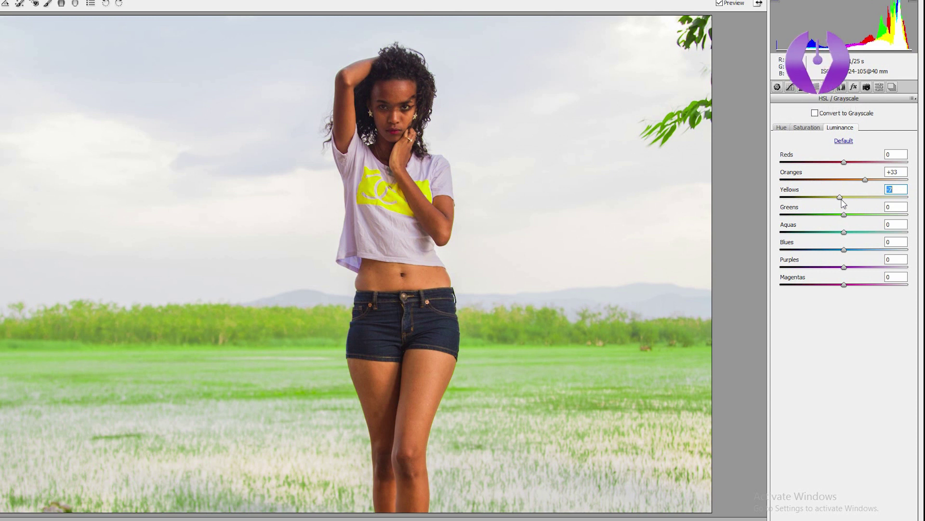
# Set the Aquas hue to +1 and the Blues hue to -56, and raise the Blues saturation to +100 for the sky
pyautogui.click(786, 129)
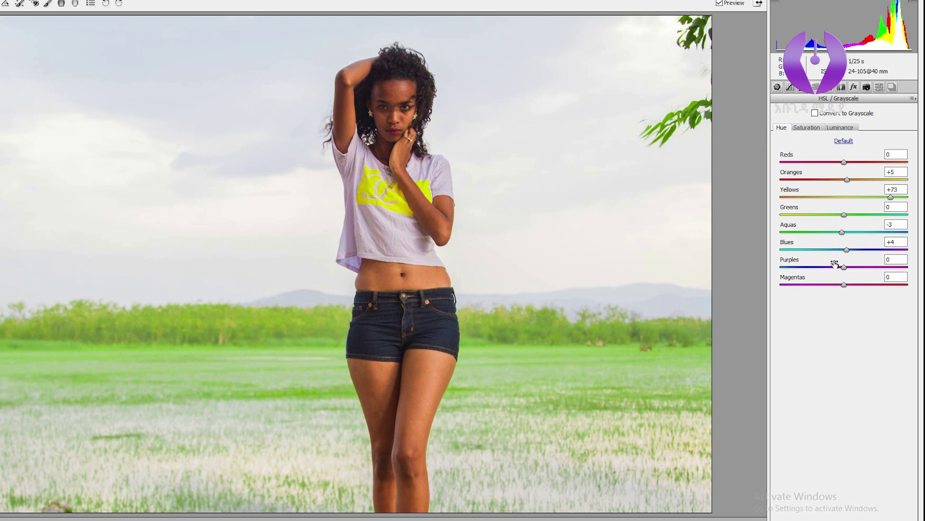
pyautogui.moveTo(842, 232); pyautogui.dragTo(813, 257)
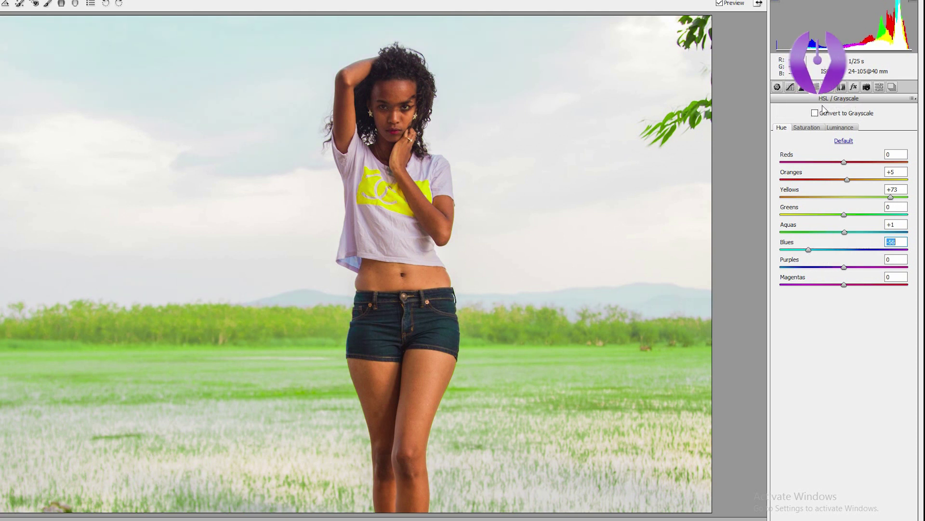
pyautogui.click(811, 129)
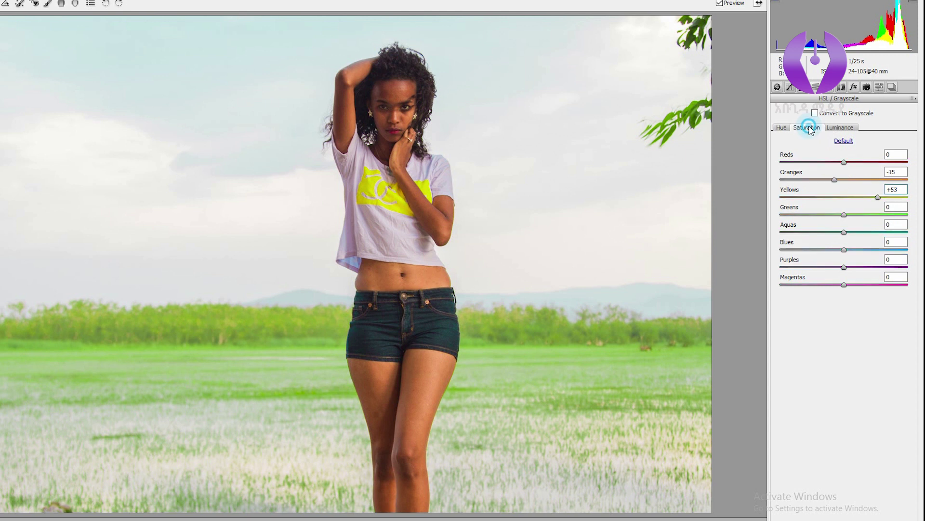
pyautogui.moveTo(844, 249); pyautogui.dragTo(918, 247)
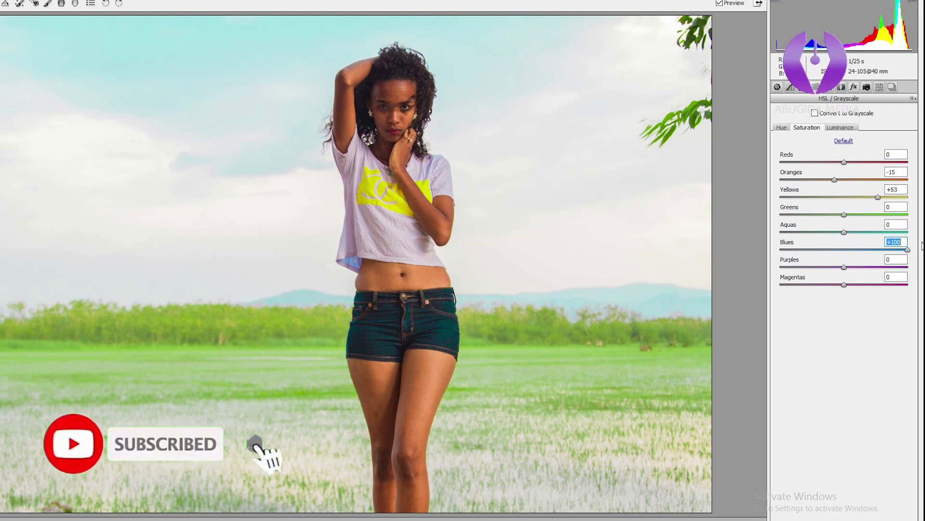
# Darken the sky by setting the Blues luminance to -43, and shift the Blues hue slightly back towards blue
pyautogui.click(847, 129)
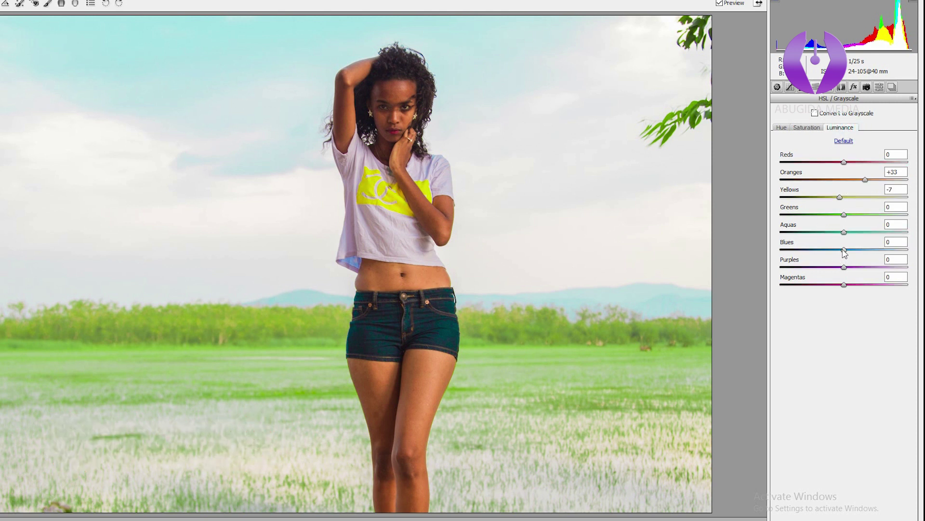
pyautogui.moveTo(845, 250); pyautogui.dragTo(817, 251)
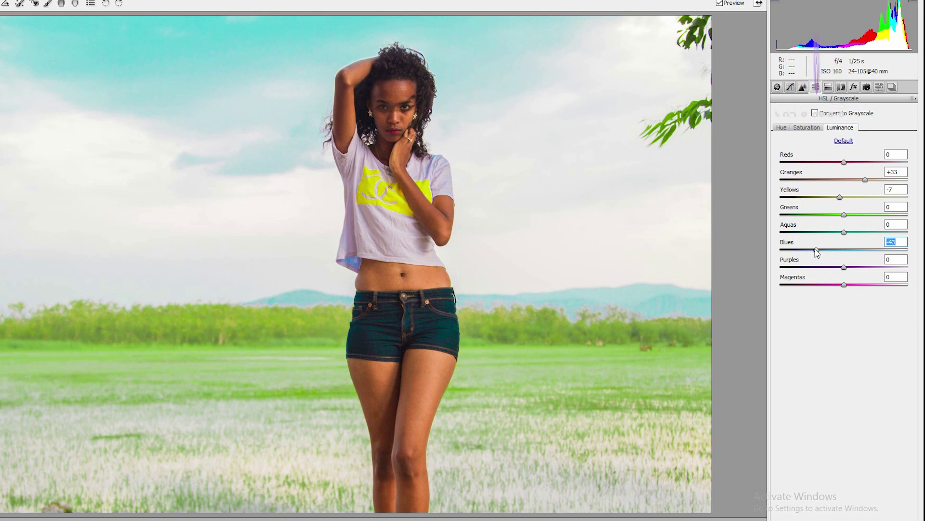
pyautogui.click(782, 128)
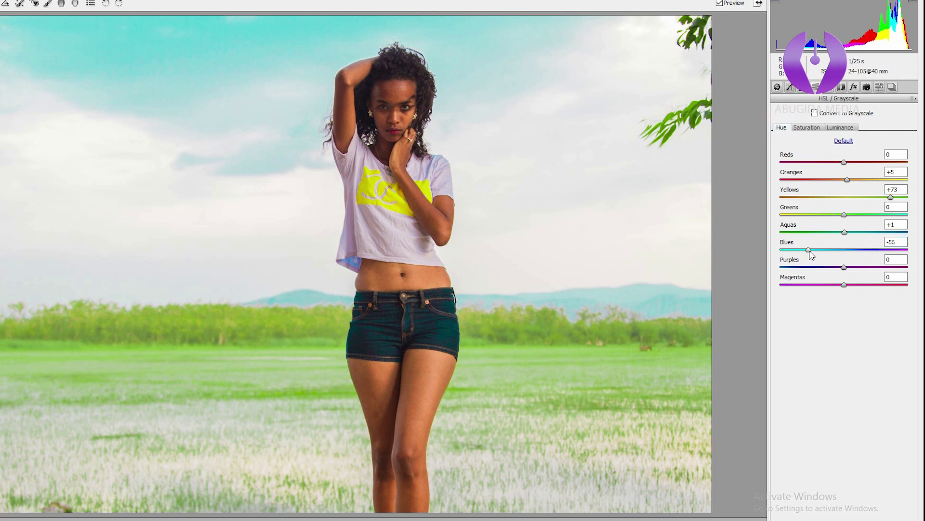
pyautogui.moveTo(809, 250); pyautogui.dragTo(819, 252)
# Raise the Oranges luminance to +52 to brighten the skin further
pyautogui.click(840, 128)
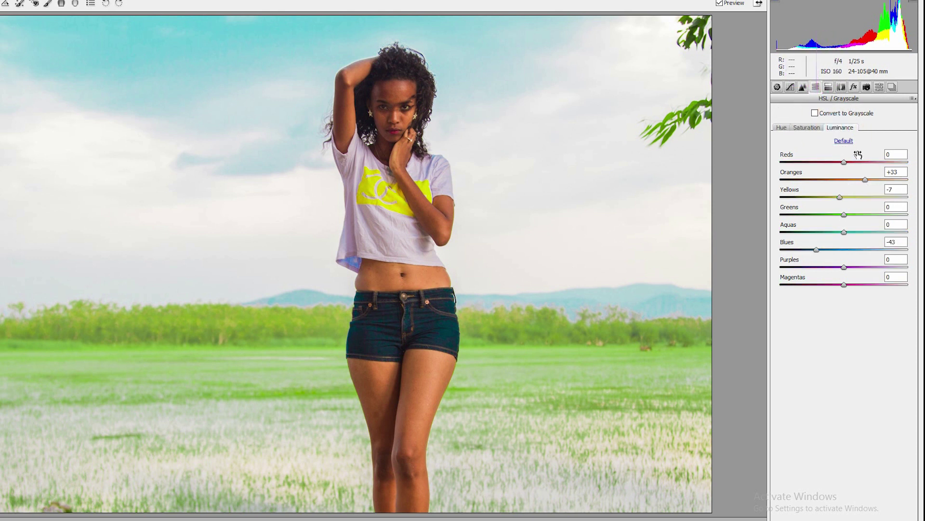
pyautogui.click(866, 180)
pyautogui.moveTo(874, 178)
pyautogui.mouseDown()
pyautogui.moveTo(811, 186)
pyautogui.moveTo(881, 186)
pyautogui.mouseUp()
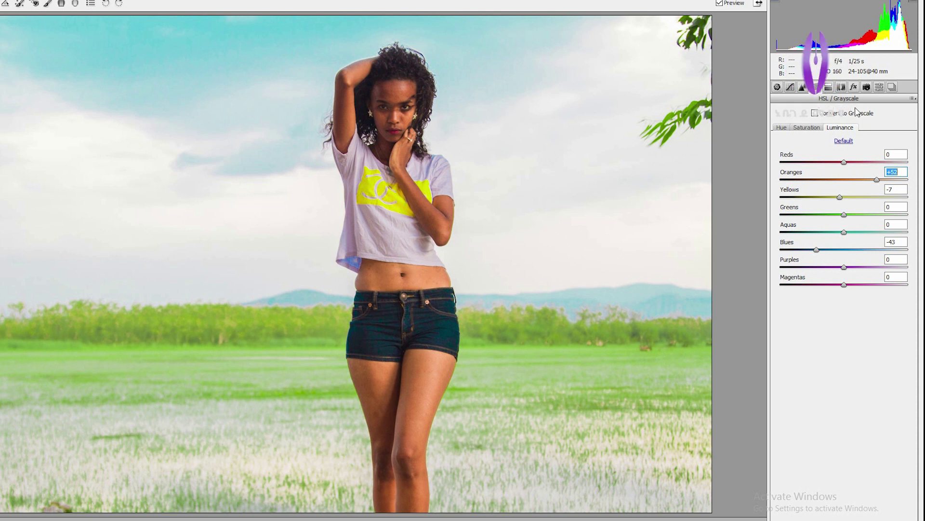
# Add a slight dark post-crop vignette using the Highlight Priority style
pyautogui.click(854, 87)
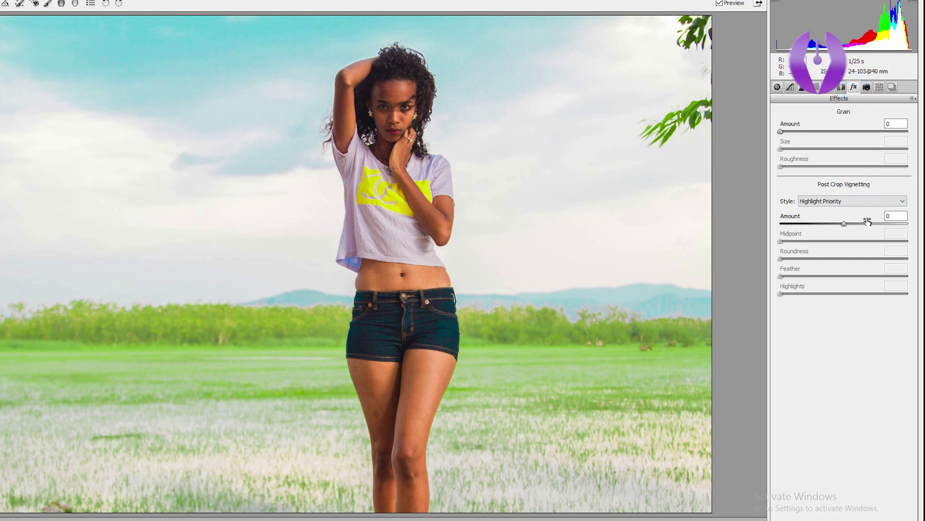
pyautogui.click(835, 202)
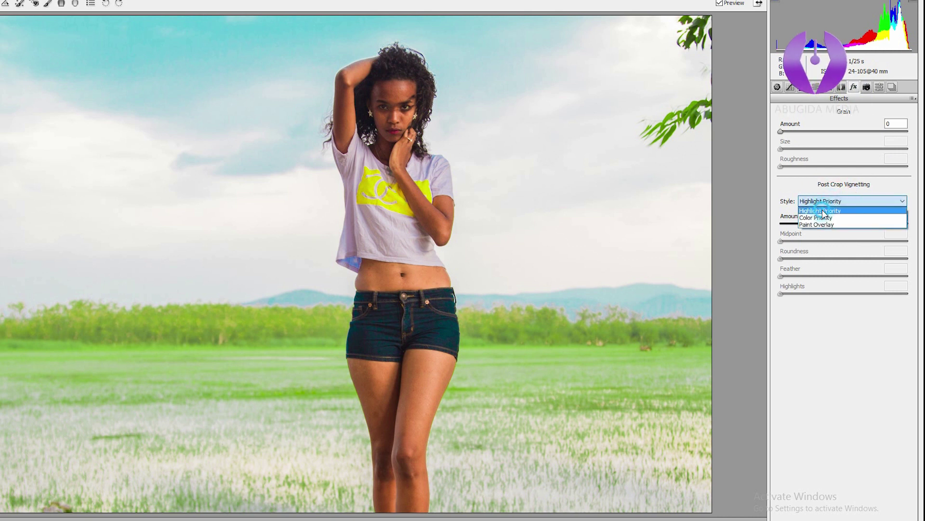
pyautogui.click(823, 212)
pyautogui.moveTo(843, 225)
pyautogui.mouseDown()
pyautogui.moveTo(857, 230)
pyautogui.moveTo(803, 227)
pyautogui.moveTo(836, 229)
pyautogui.mouseUp()
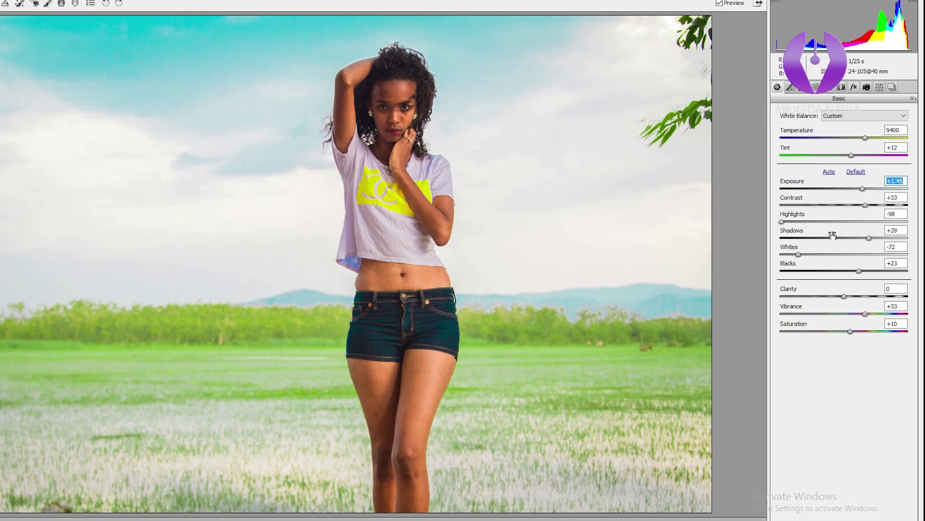
# Set the Shadows to +52 and lower the Contrast slightly, and toggle the visibility of Layer 1 to compare before and after
pyautogui.moveTo(870, 241)
pyautogui.mouseDown()
pyautogui.moveTo(884, 241)
pyautogui.moveTo(876, 241)
pyautogui.mouseUp()
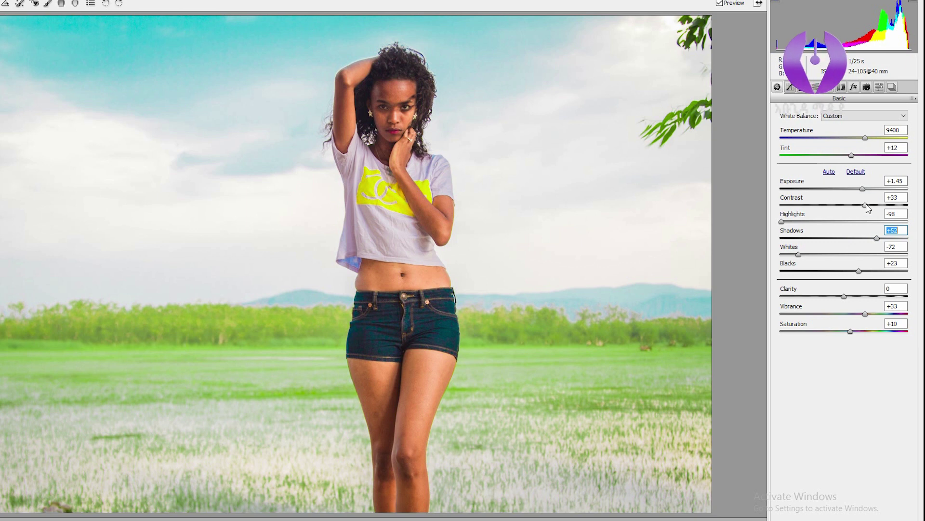
pyautogui.moveTo(866, 206)
pyautogui.mouseDown()
pyautogui.moveTo(846, 207)
pyautogui.moveTo(863, 208)
pyautogui.mouseUp()
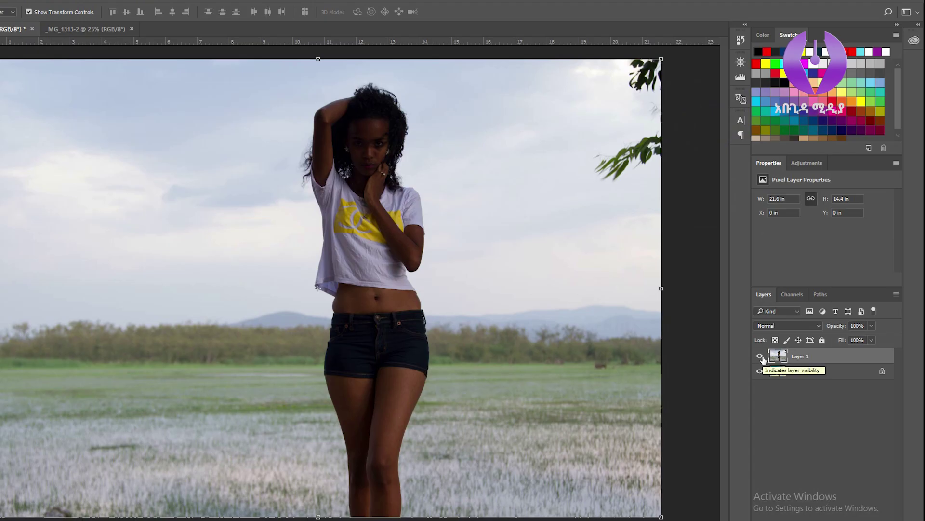
pyautogui.click(761, 357)
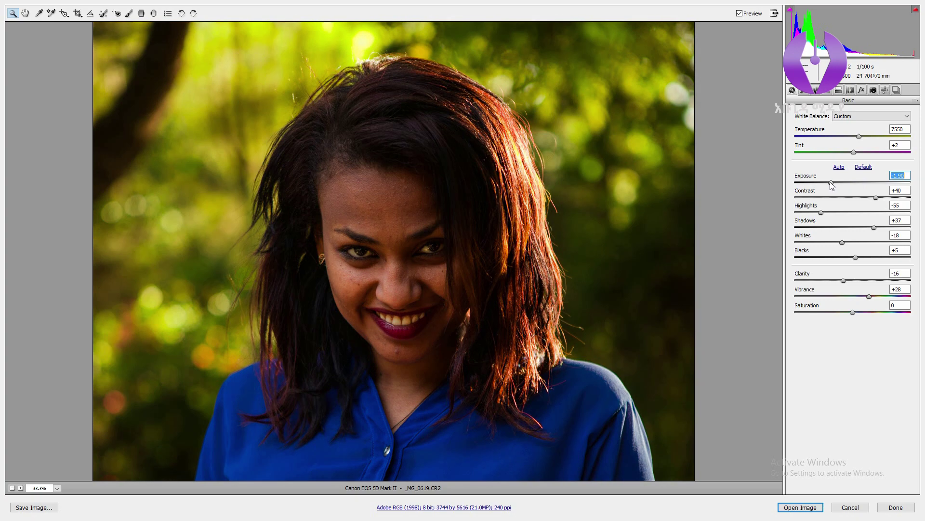
# Adjust the exposure and temperature of the portrait _MG_0619.CR2 and warm the temperature of _MG_1520.CR2
pyautogui.moveTo(832, 186)
pyautogui.mouseDown()
pyautogui.moveTo(821, 185)
pyautogui.moveTo(863, 185)
pyautogui.moveTo(820, 186)
pyautogui.moveTo(818, 196)
pyautogui.mouseUp()
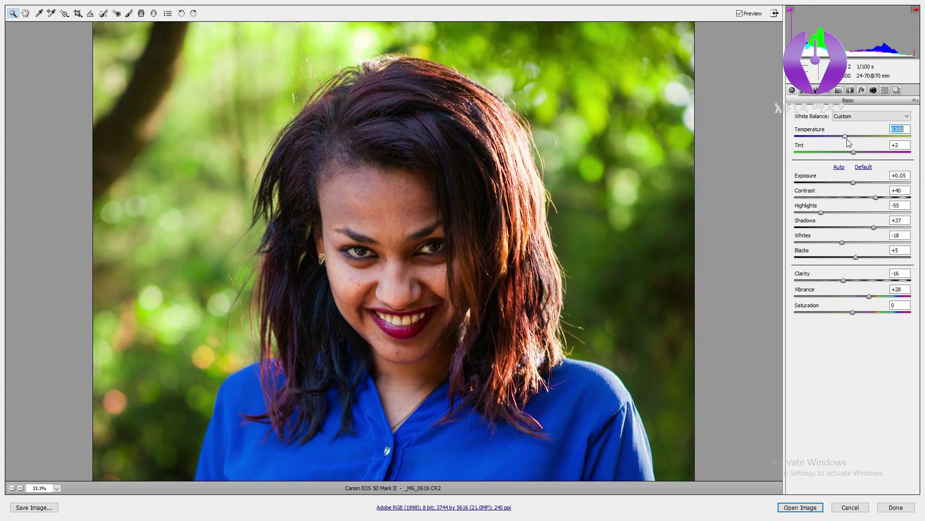
pyautogui.moveTo(859, 136); pyautogui.dragTo(885, 145)
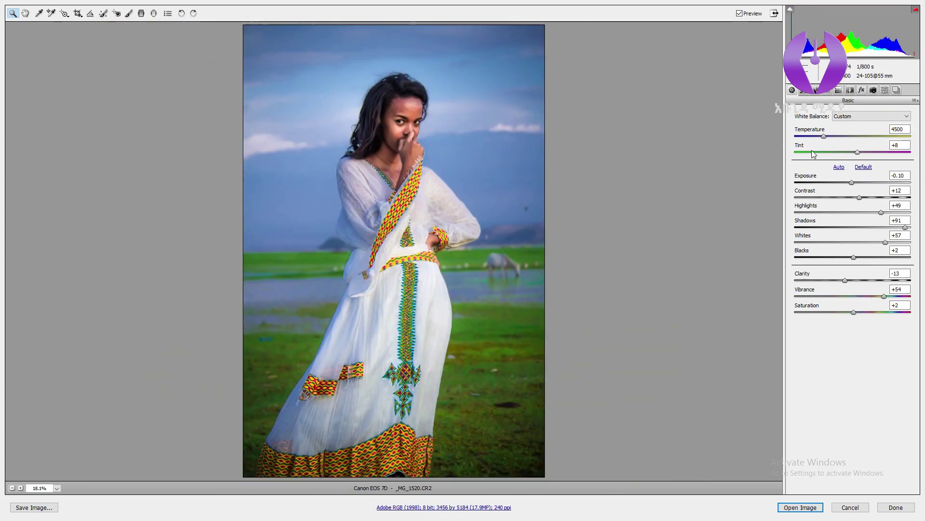
pyautogui.moveTo(822, 144); pyautogui.dragTo(836, 153)
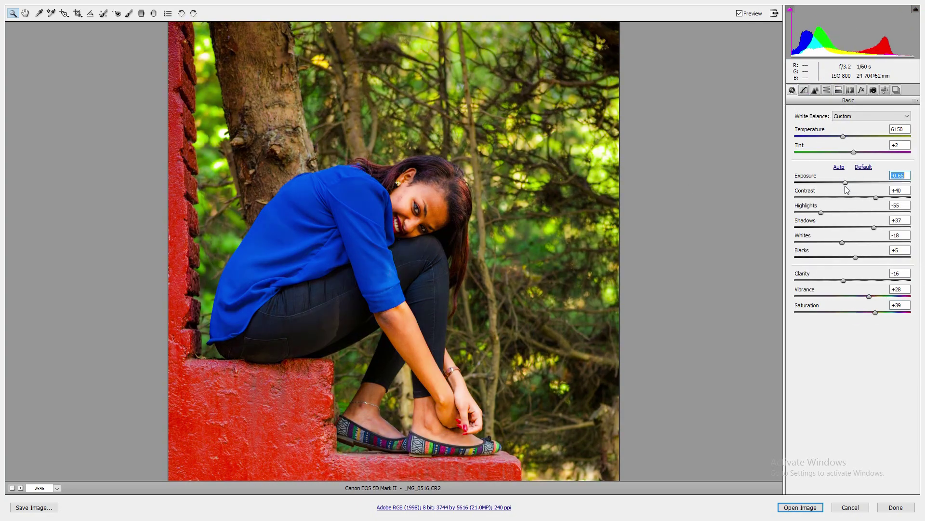
# Set the Saturation of the portrait _MG_0516.CR2 to +23
pyautogui.click(869, 313)
pyautogui.hotkey('ctrl', '+')
pyautogui.hotkey('ctrl', '+')
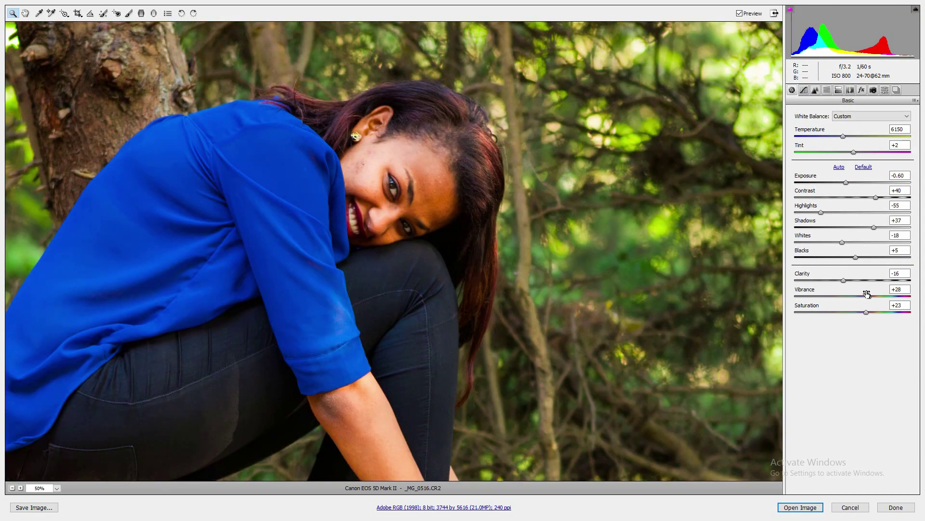